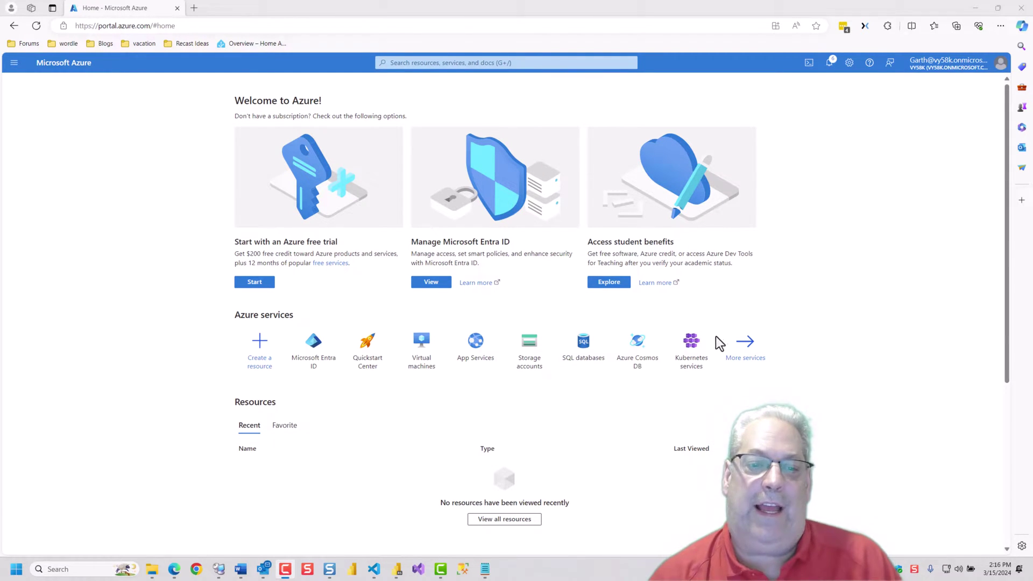
Open Microsoft Entra ID and go to its App registrations list.
click(323, 363)
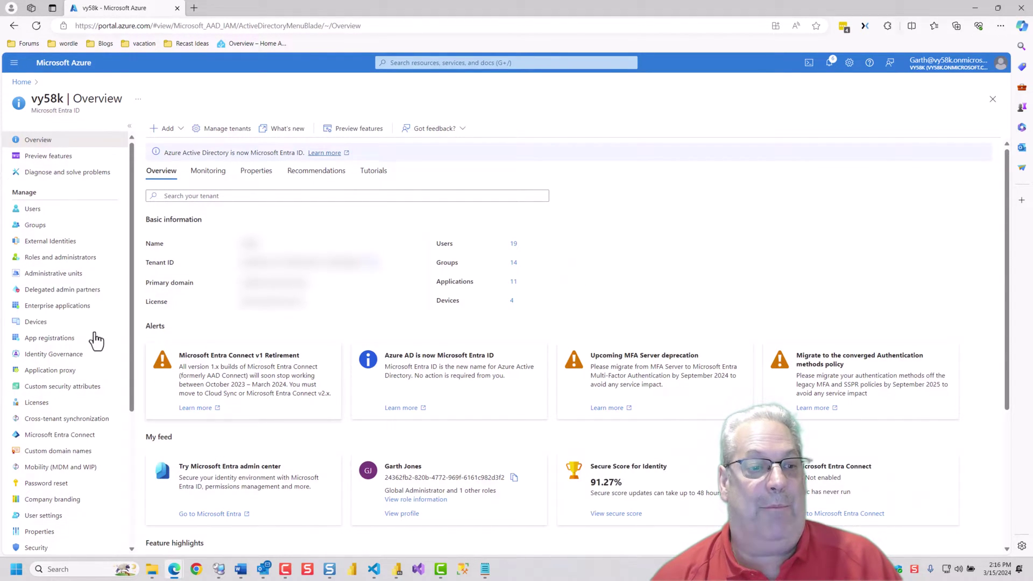
click(33, 343)
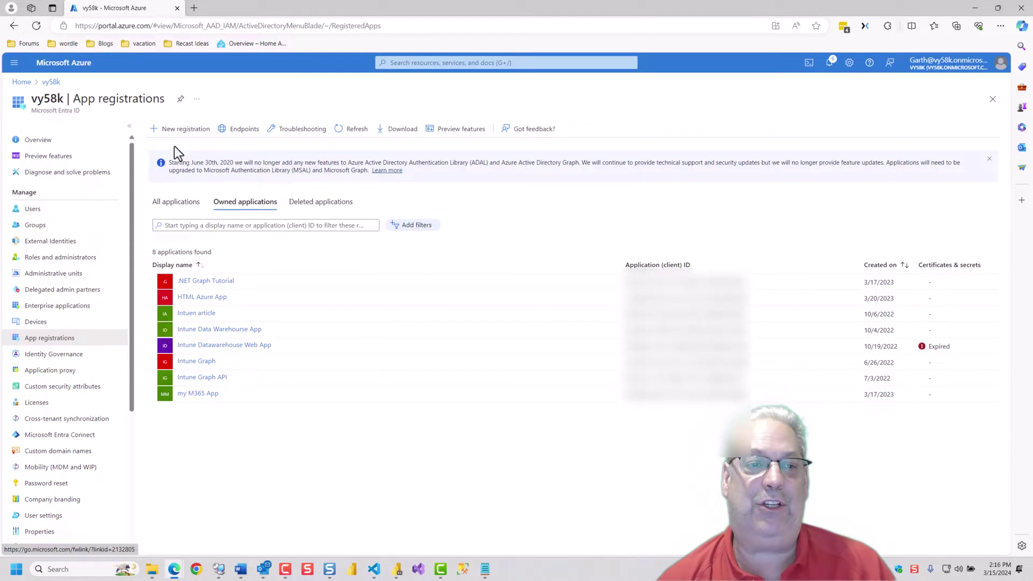
Create a new app registration named 'Power BI with Graph', keeping the single-tenant default.
click(179, 132)
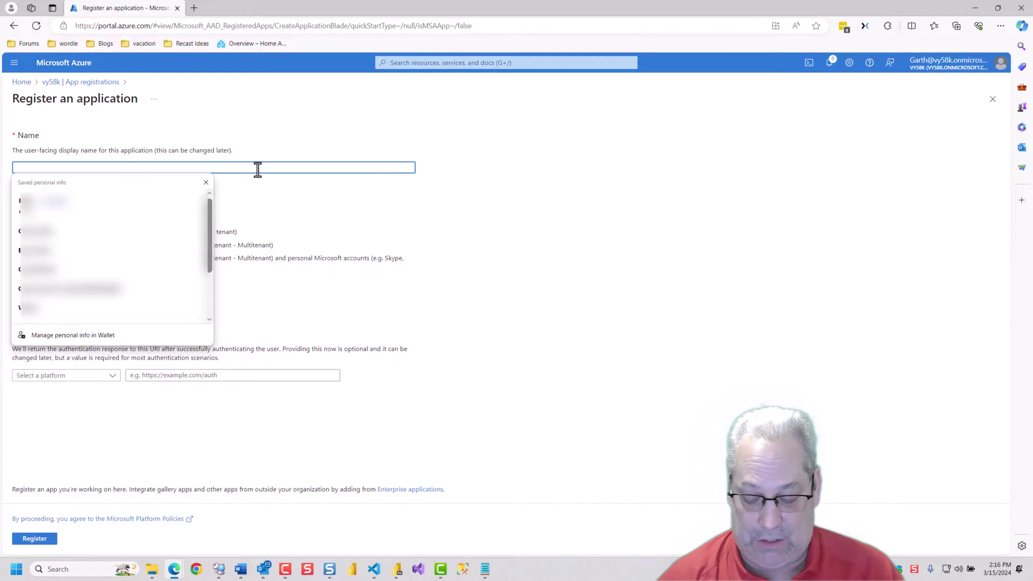
text(Power )
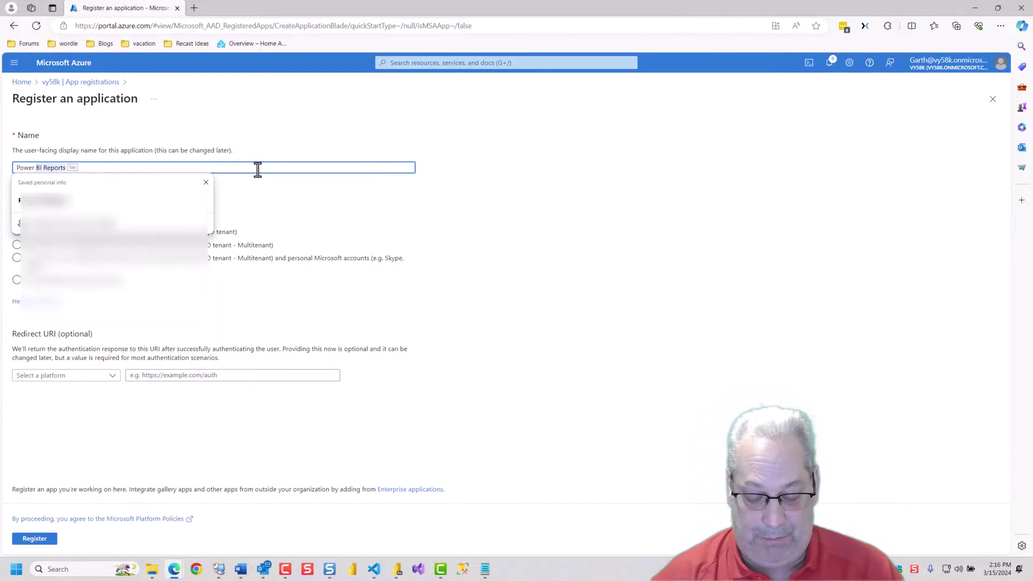
text(BI with Graph)
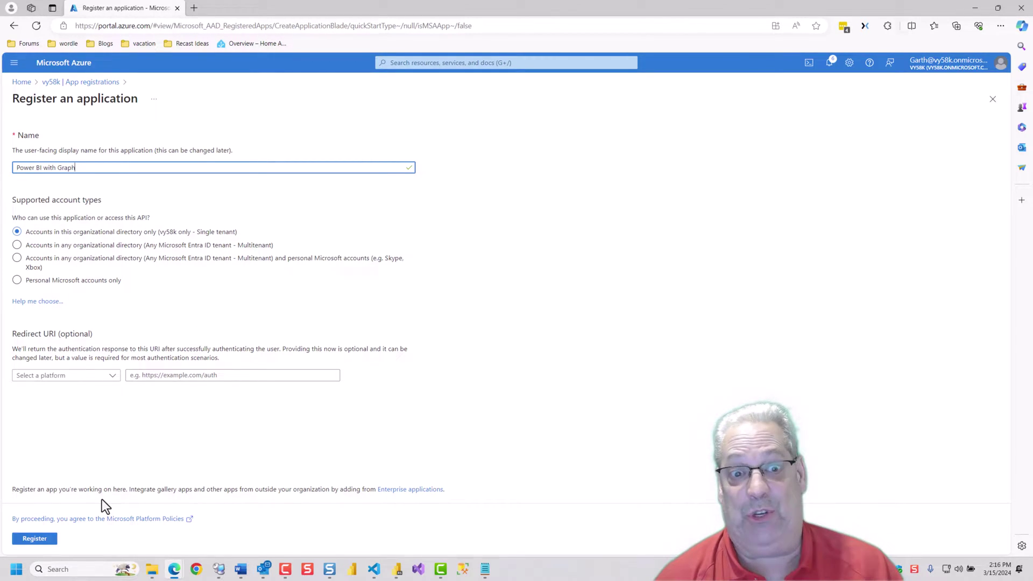
click(37, 544)
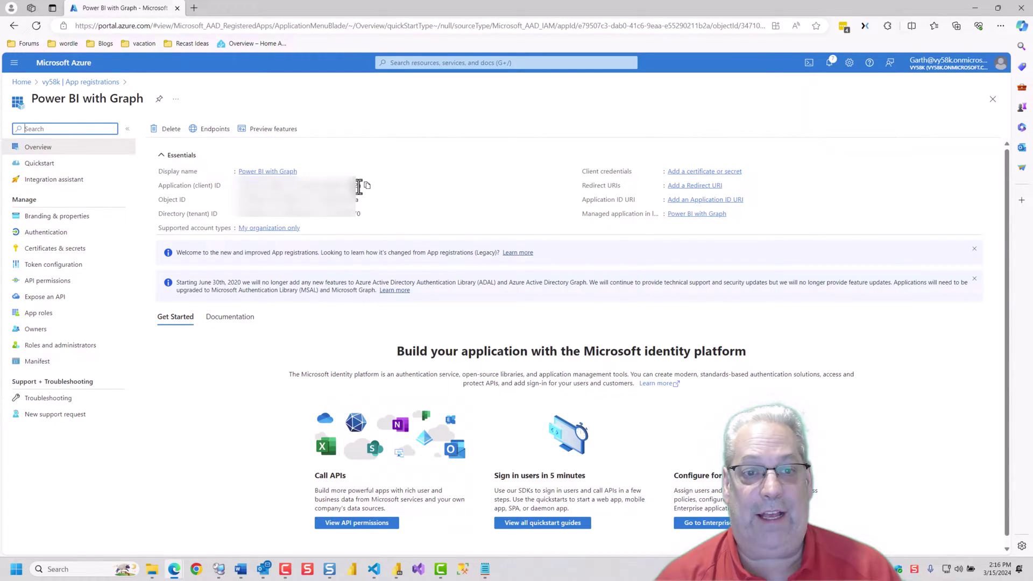
Copy the app's Application (client) ID and launch Notepad to hold it.
click(366, 186)
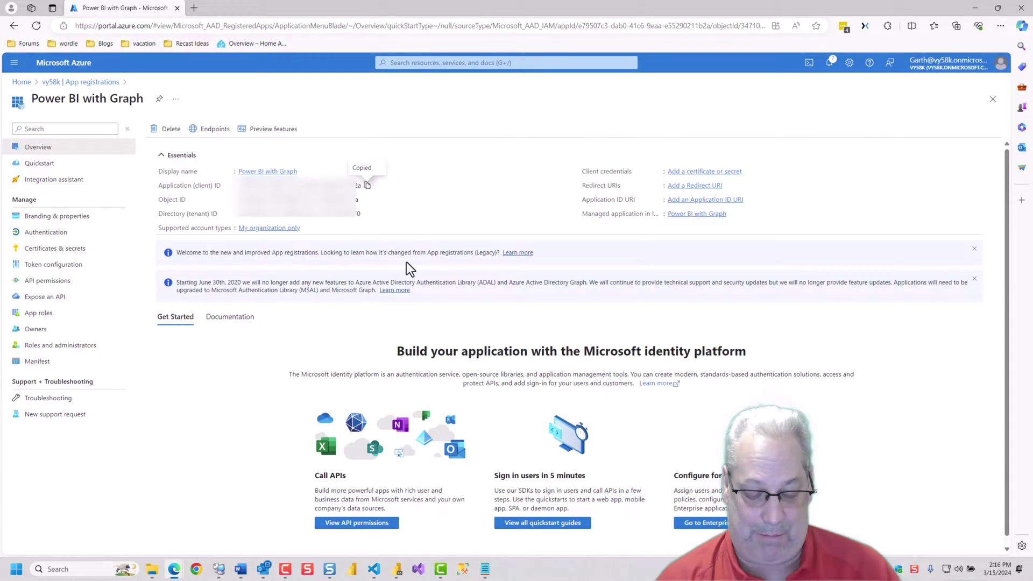
key(super)
text(nite)
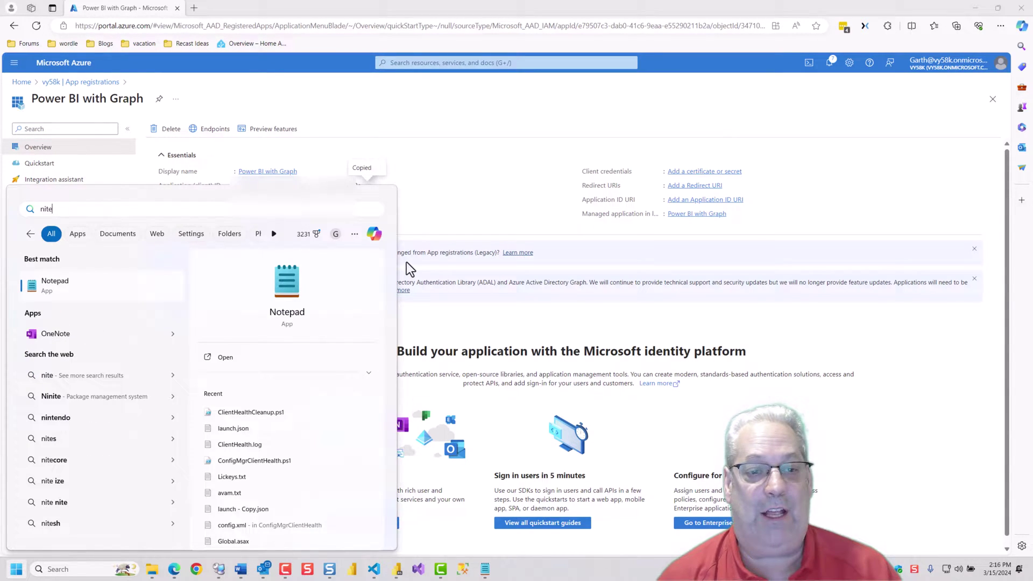
click(285, 278)
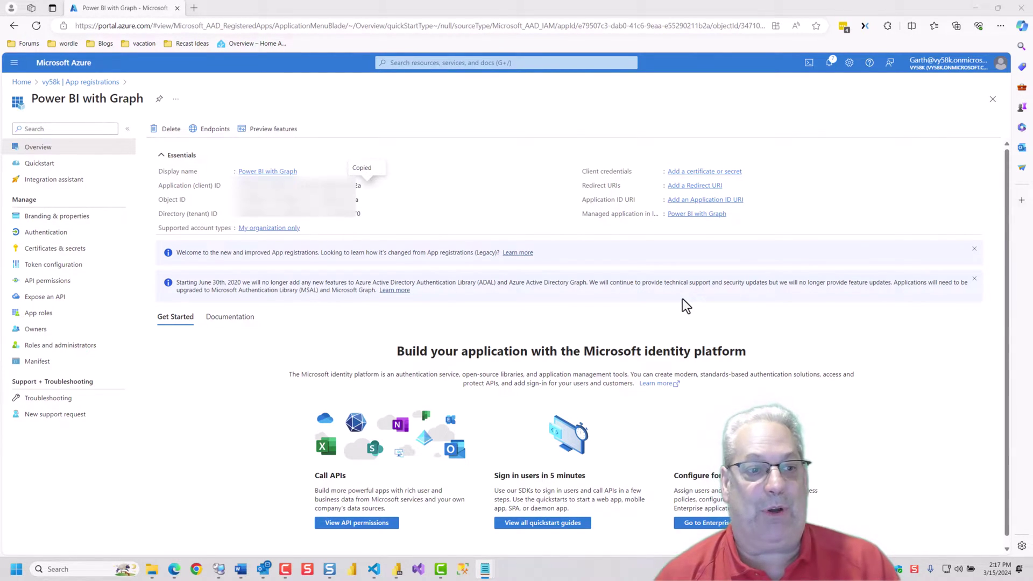
Add the Microsoft Graph application permission DeviceManagementManagedDevices.Read, found by filtering for 'device'.
click(45, 287)
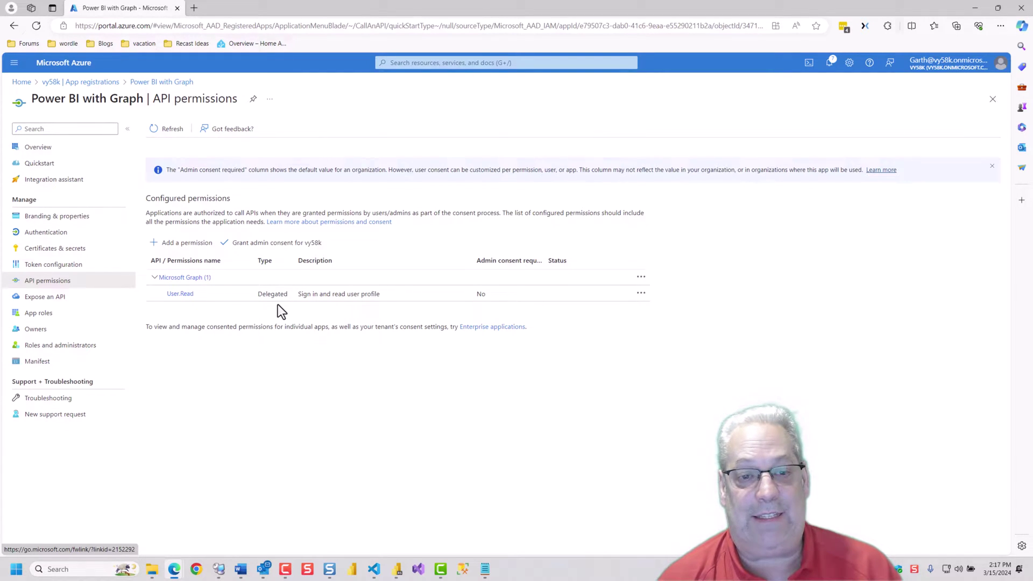
click(182, 243)
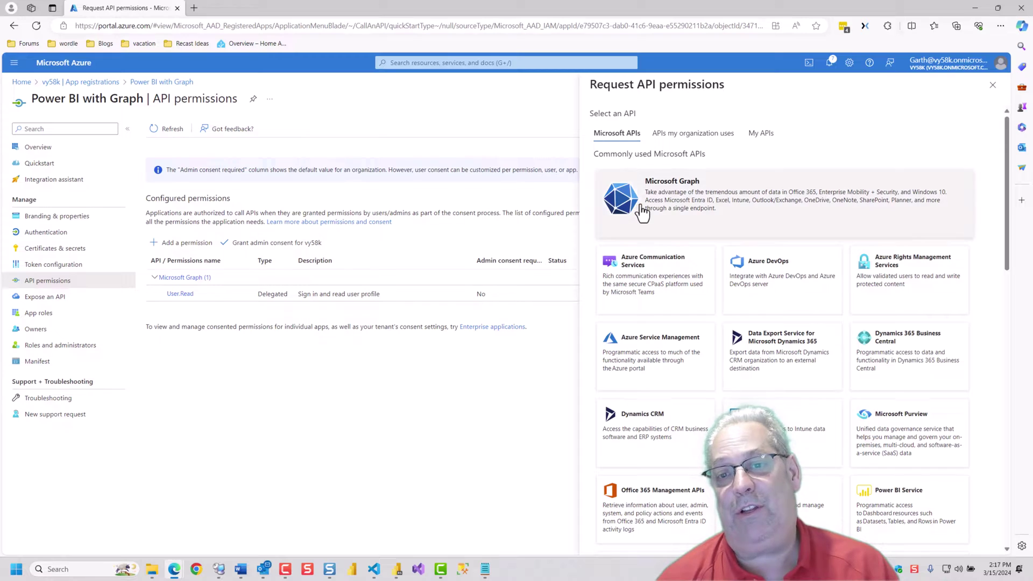
click(642, 207)
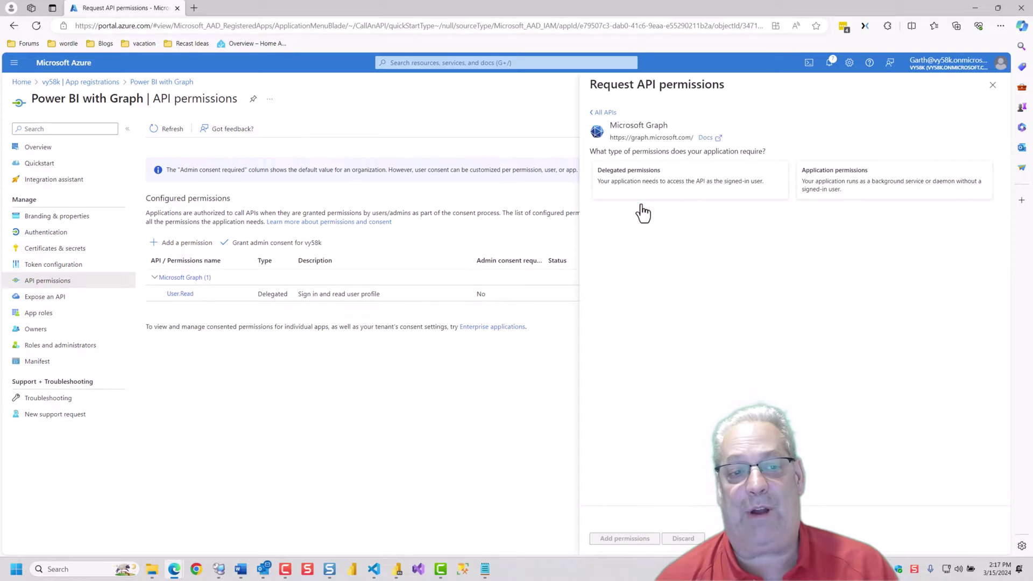
click(821, 191)
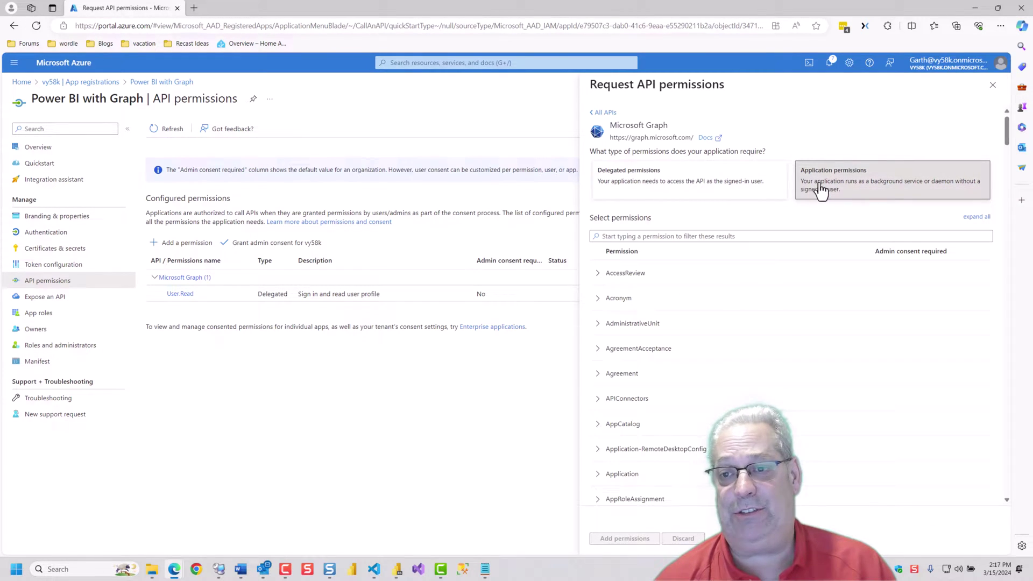
click(718, 237)
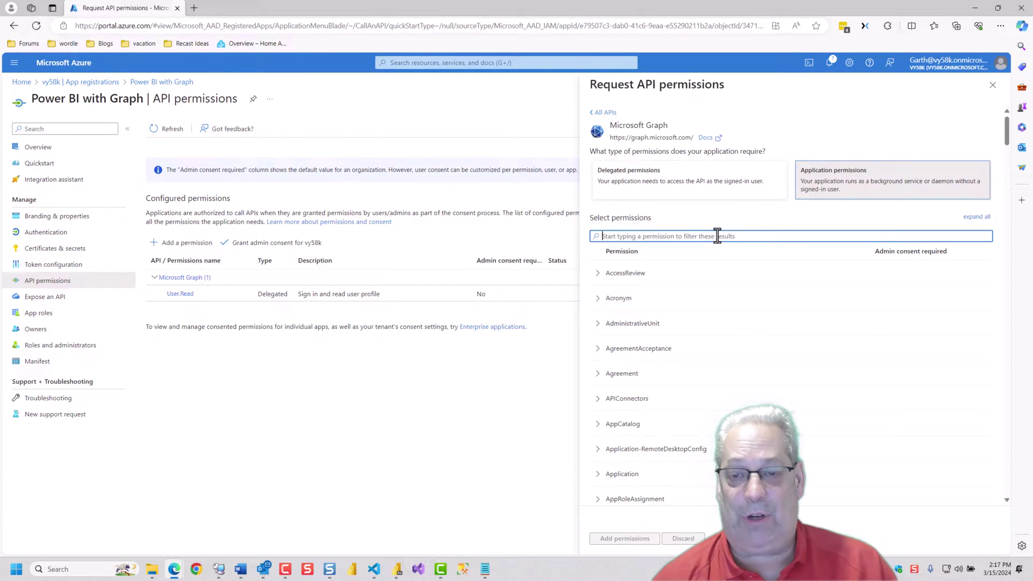
text(device)
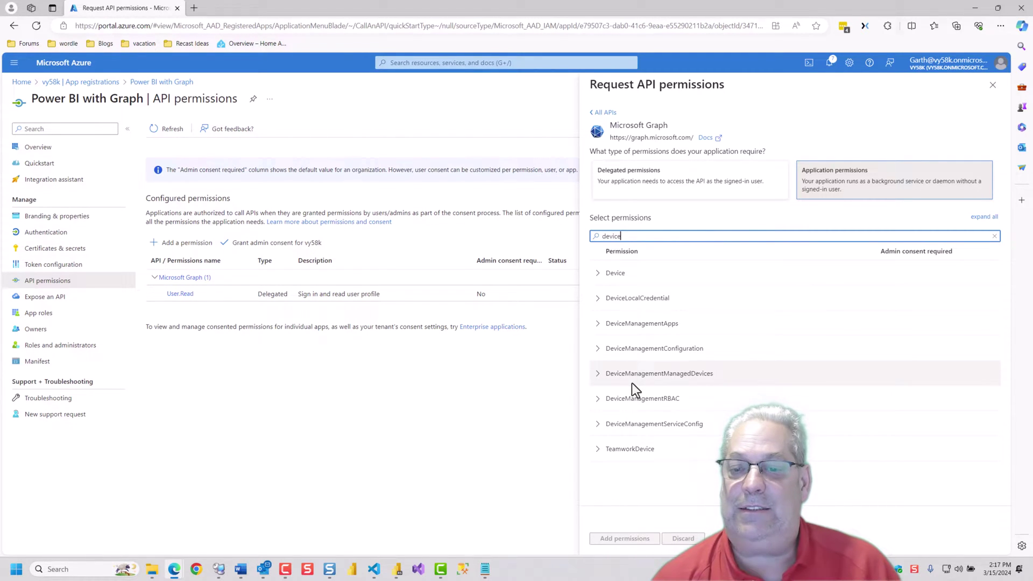
click(598, 376)
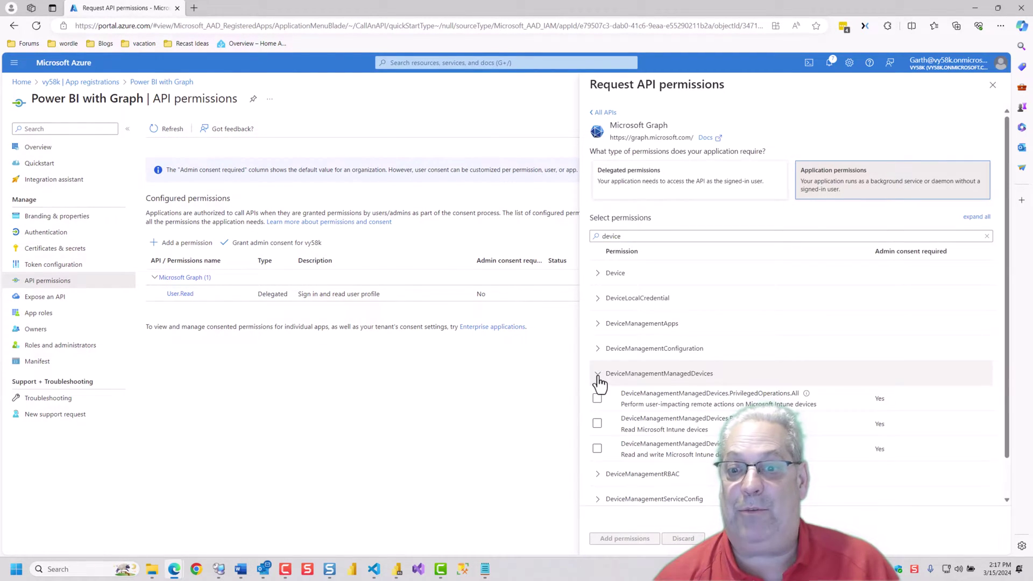
click(597, 423)
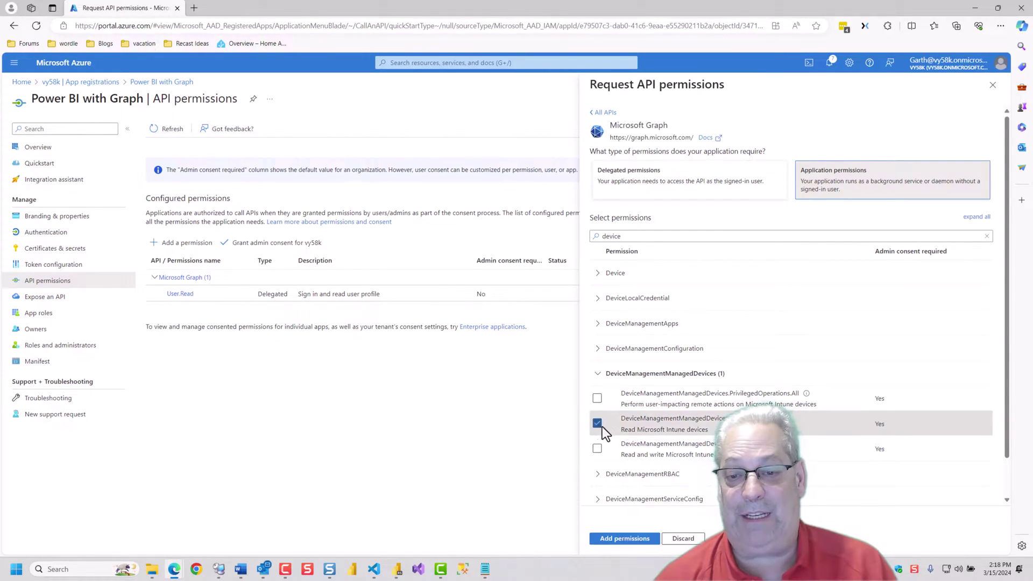
click(639, 544)
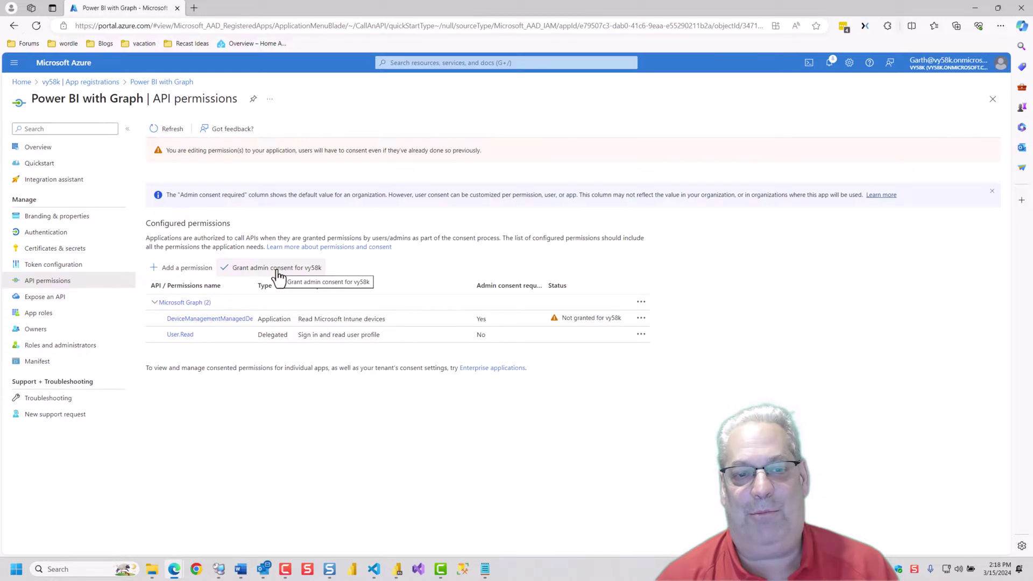
Grant and confirm tenant-wide admin consent for the Microsoft Graph permissions.
click(278, 275)
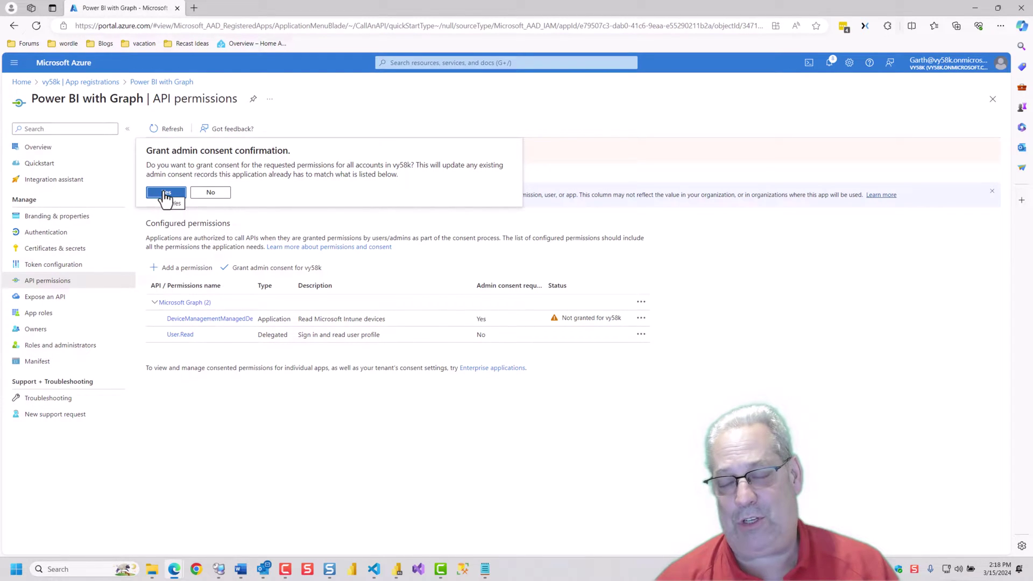
click(164, 193)
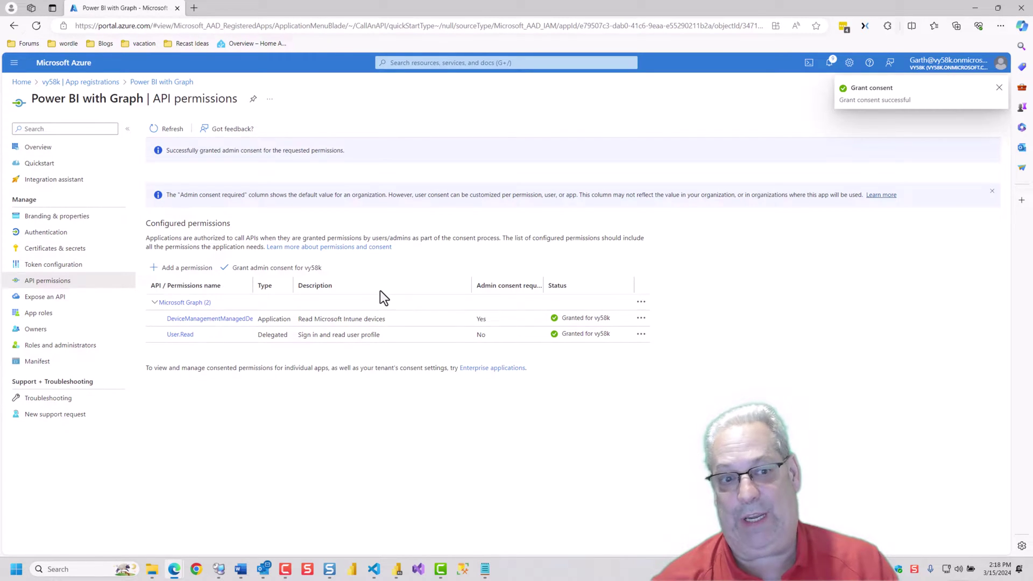
Add the Intune get_data_warehouse application permission, then grant and confirm admin consent.
click(173, 271)
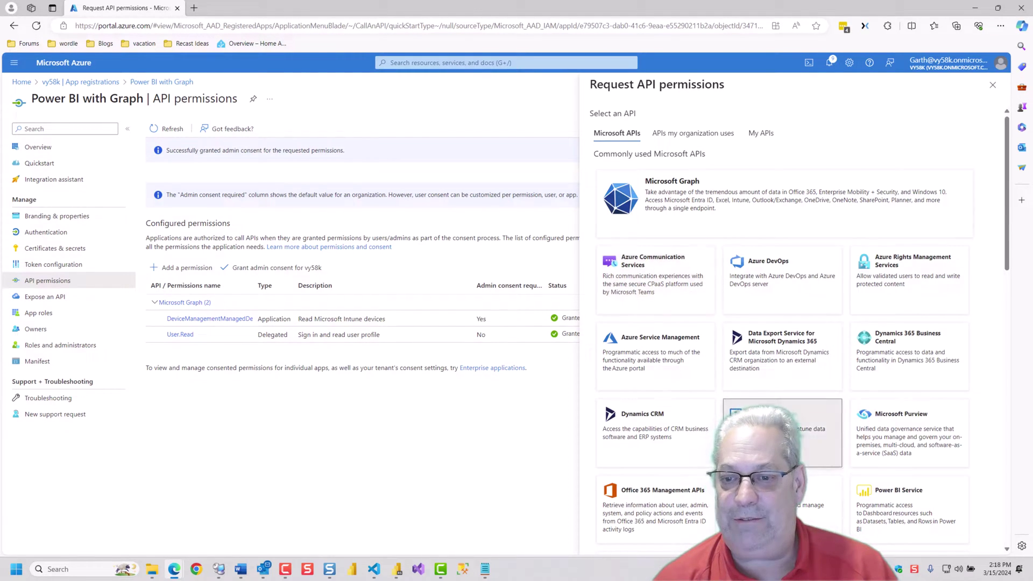
click(783, 431)
click(819, 229)
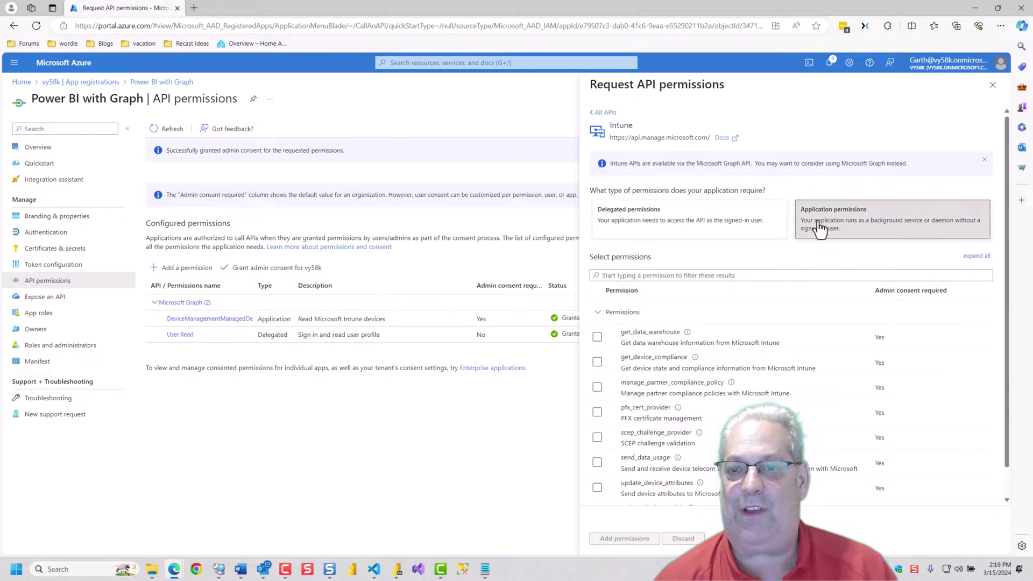
click(598, 336)
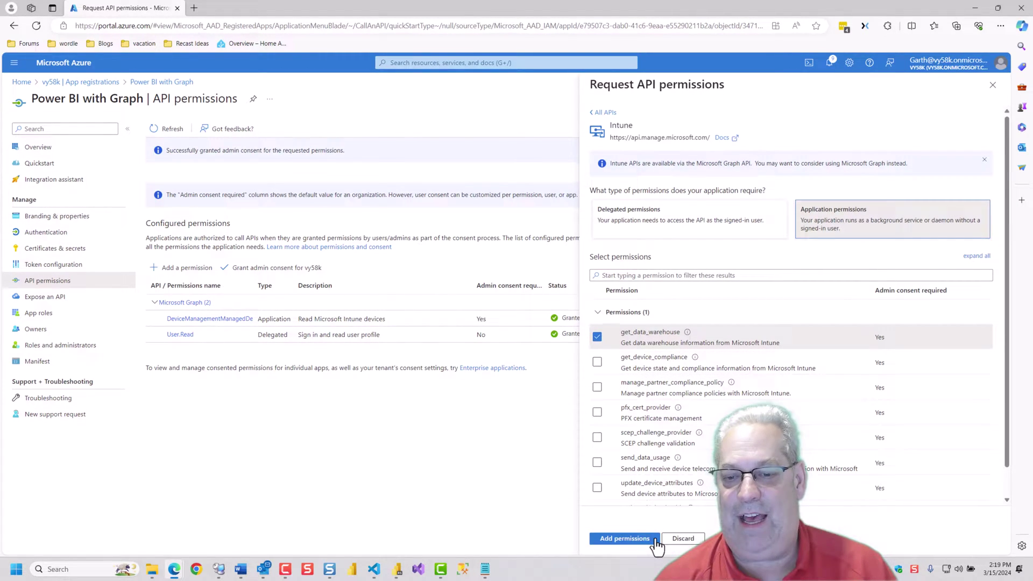
click(654, 540)
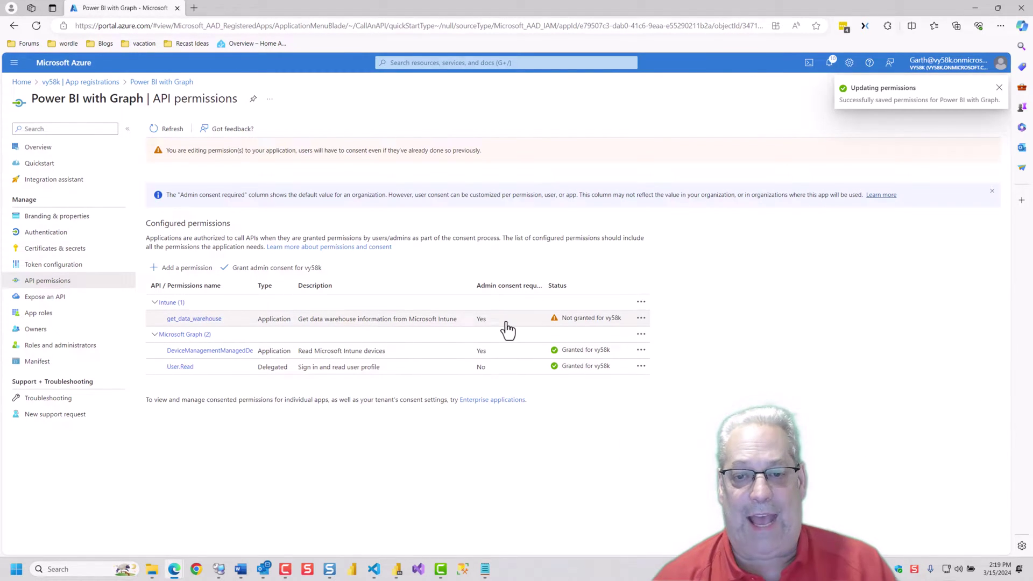
click(301, 270)
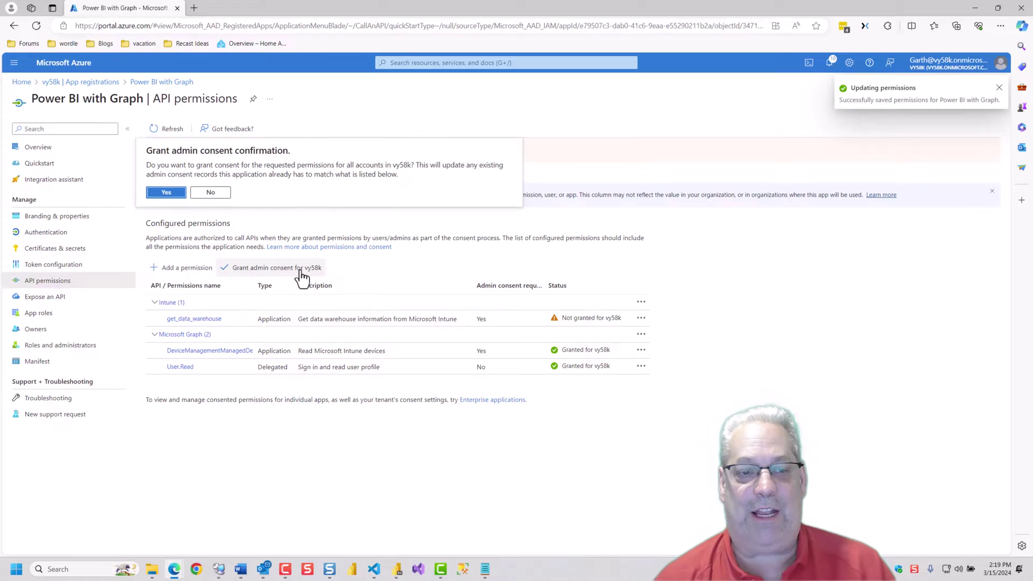
click(166, 192)
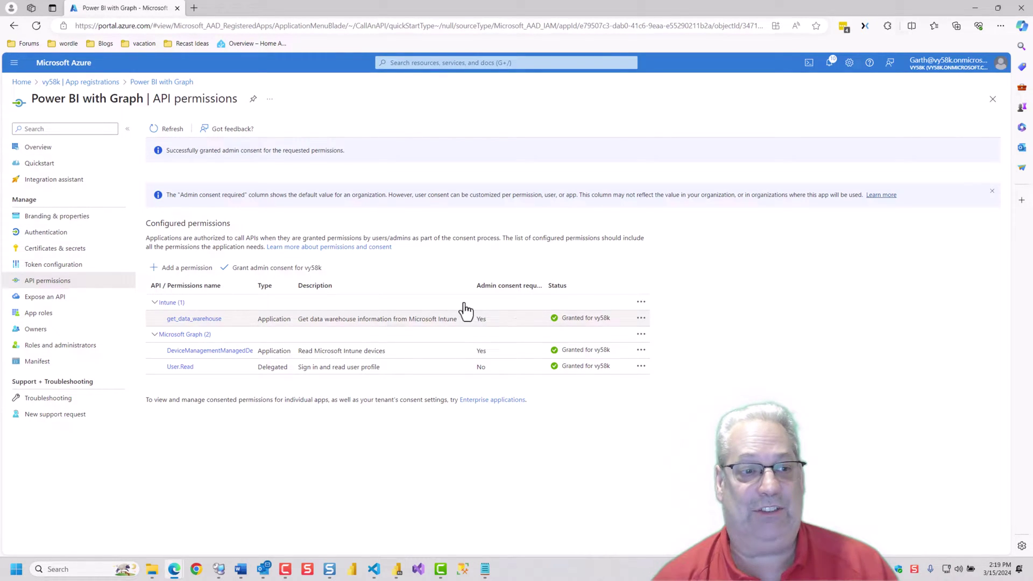
Add a client secret described 'Power BI with Graph' that expires after 730 days (24 months).
click(54, 255)
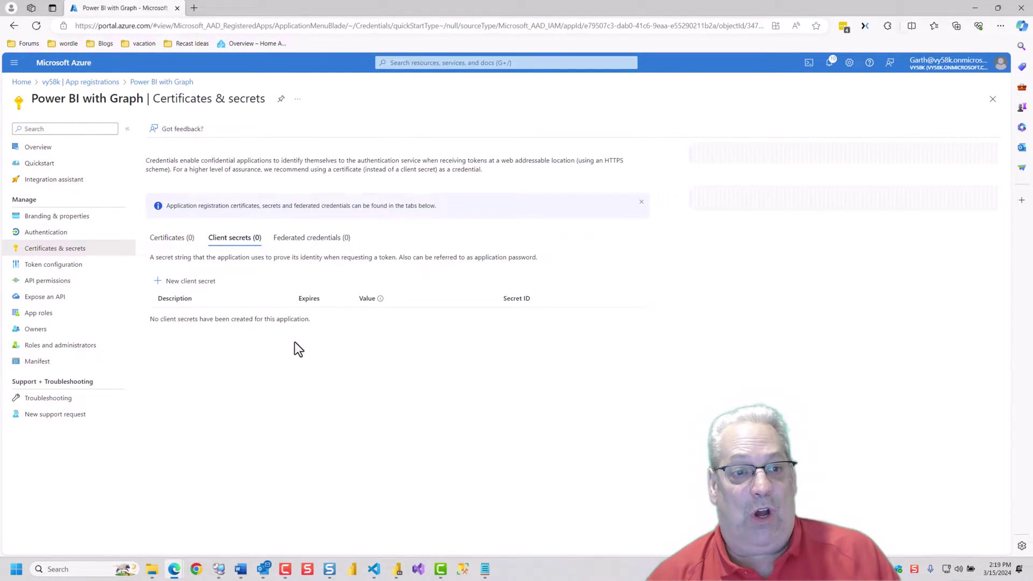
click(197, 291)
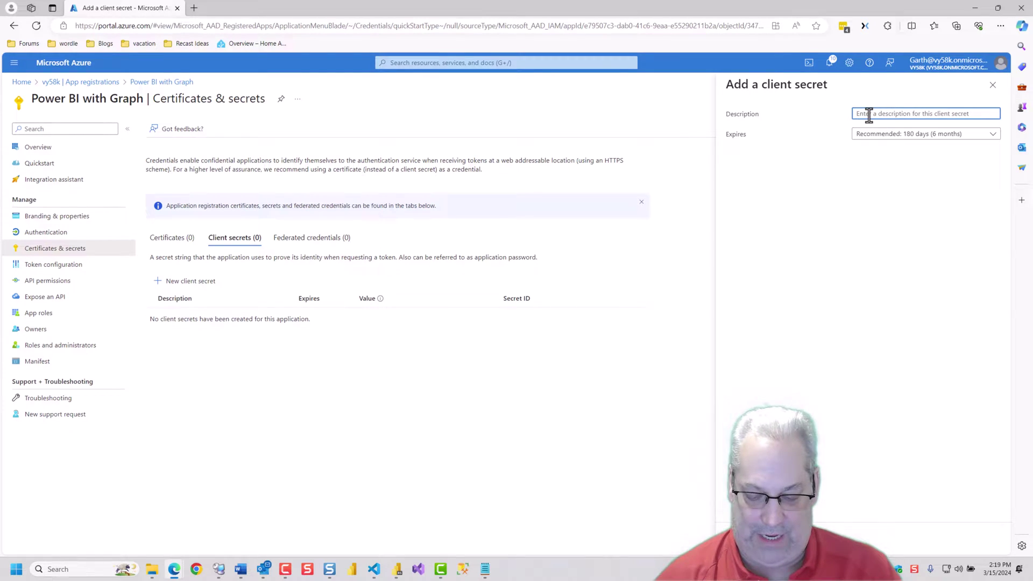
text(Power BI)
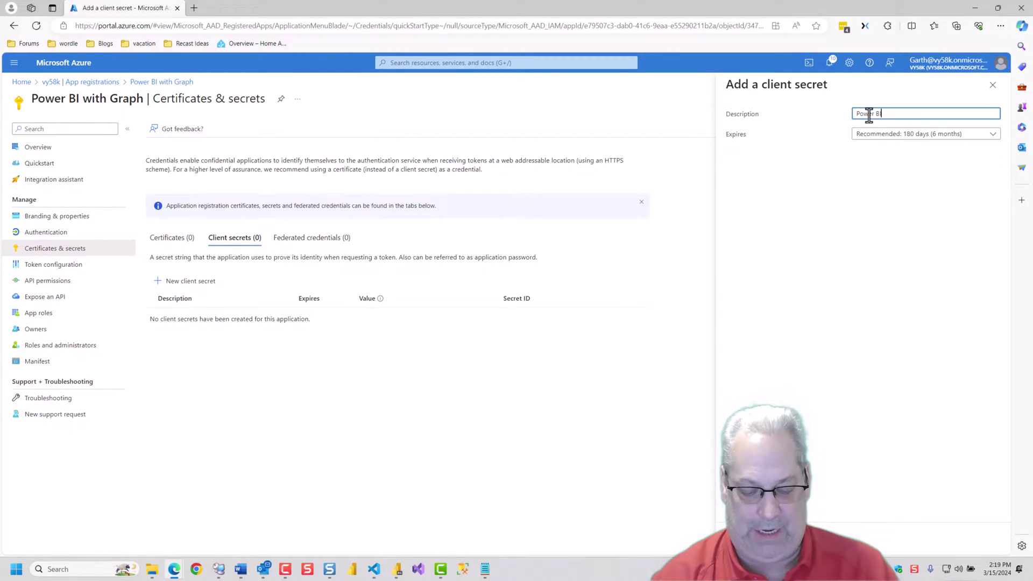
text( with )
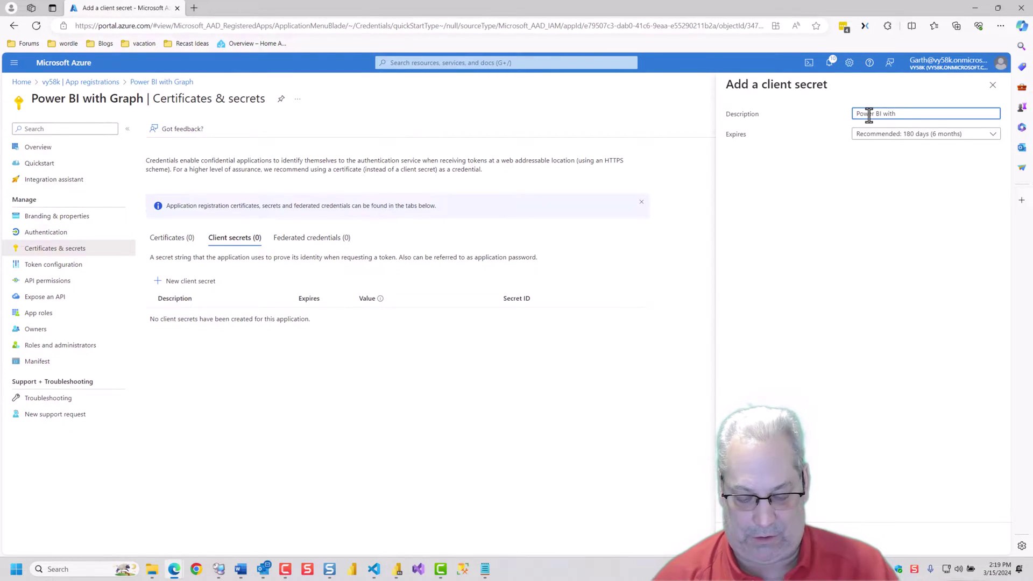
text(Grpa)
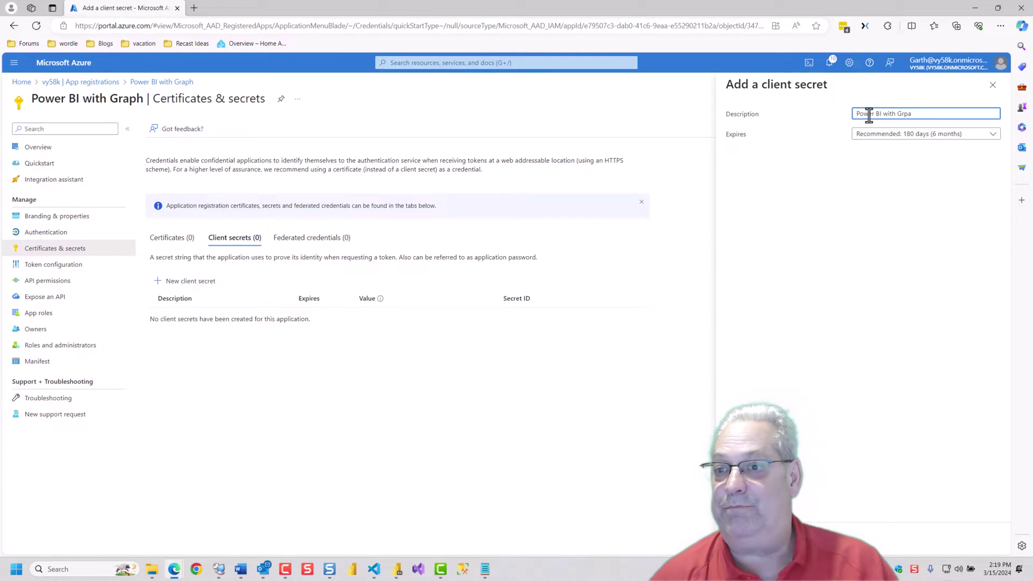
key(BackSpace)
key(BackSpace)
text(ap)
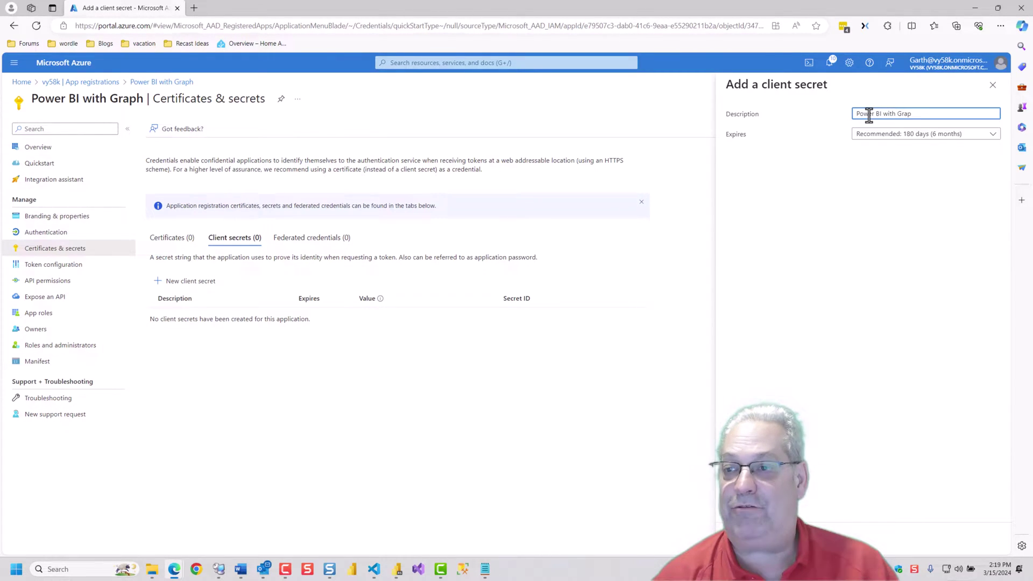
text(h)
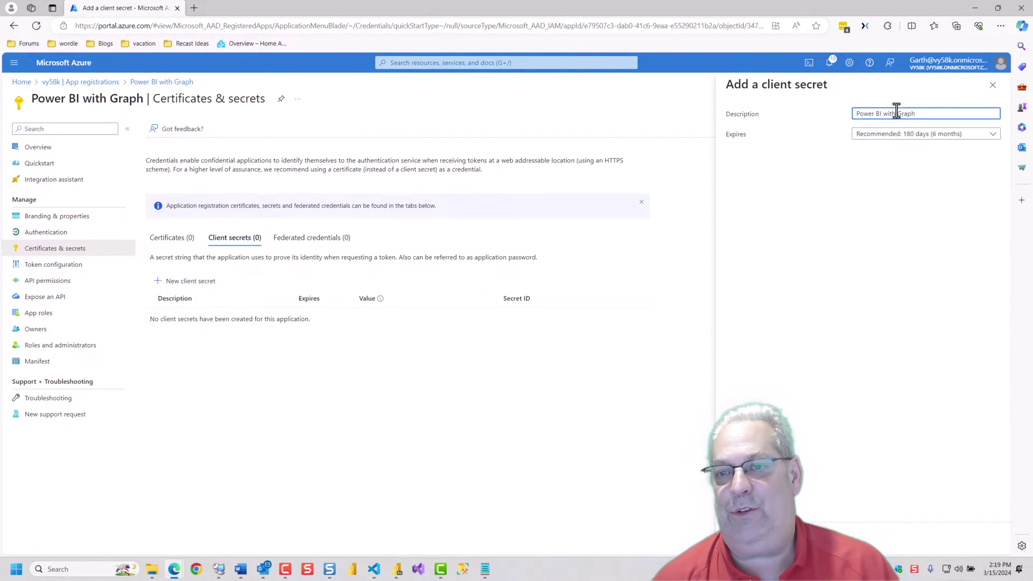
click(956, 141)
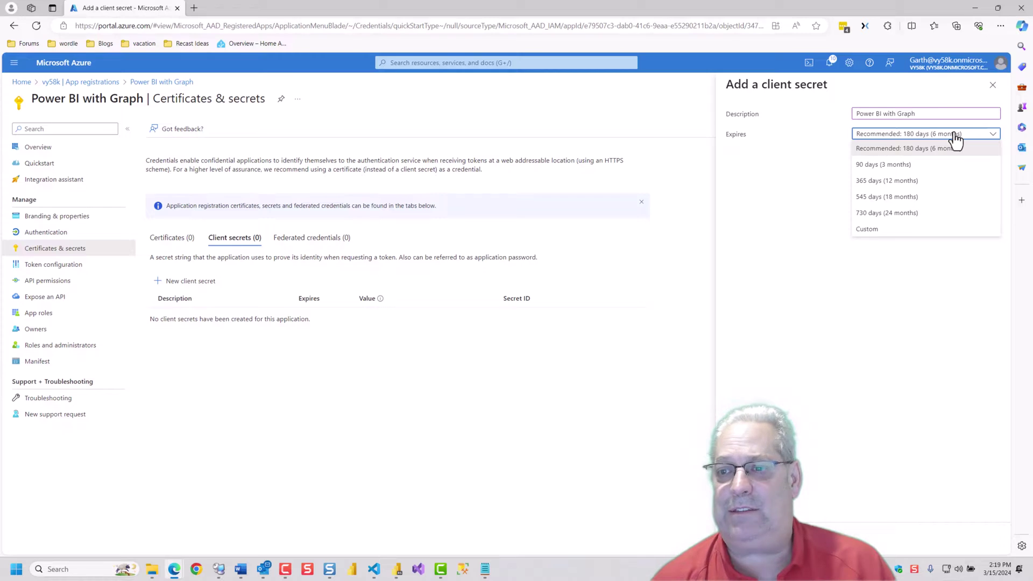
click(889, 213)
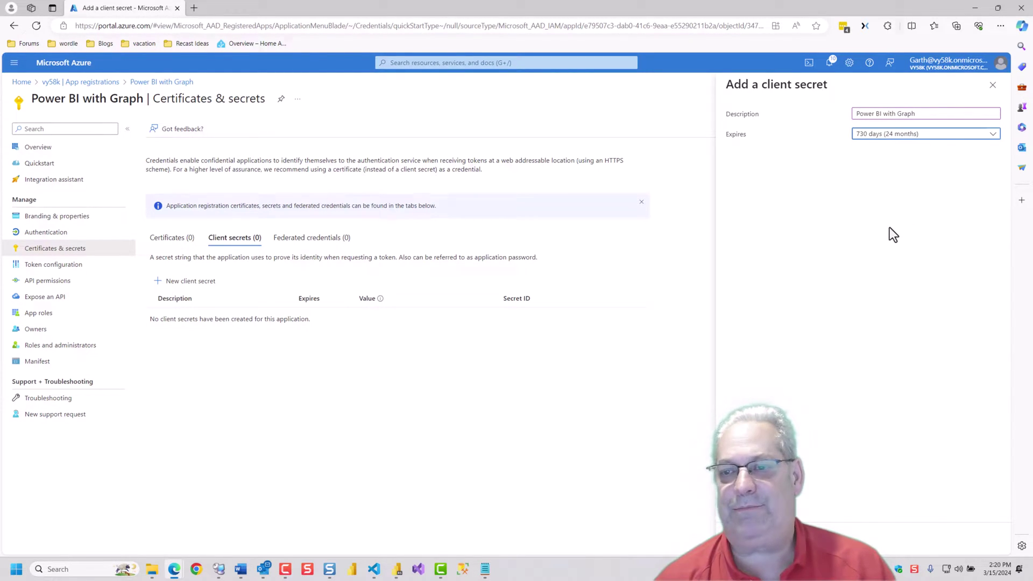
click(739, 540)
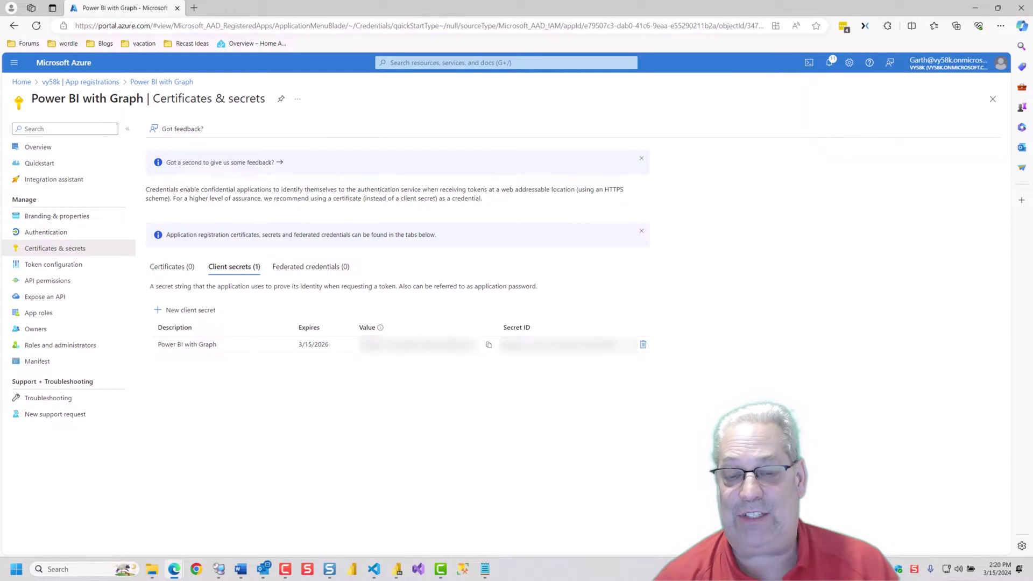
Copy the secret's Value and then its Secret ID, switching to Notepad after each.
click(488, 345)
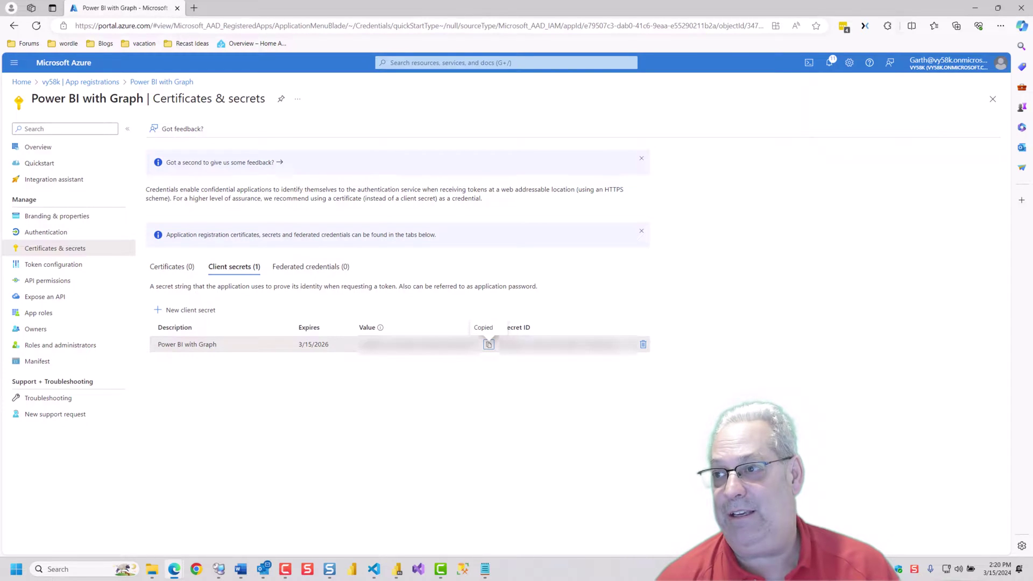
key(alt+Tab)
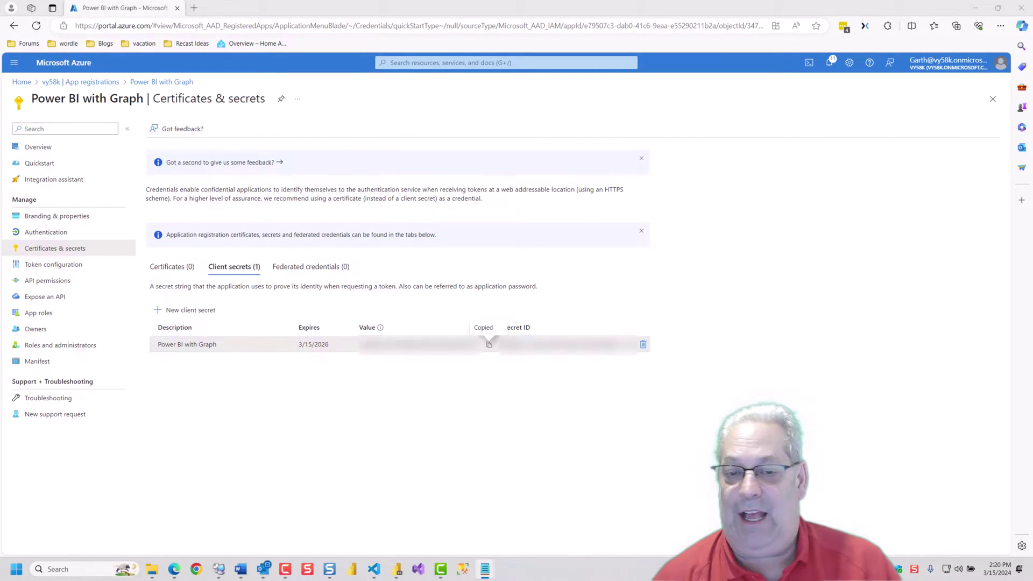
click(627, 345)
key(alt+Tab)
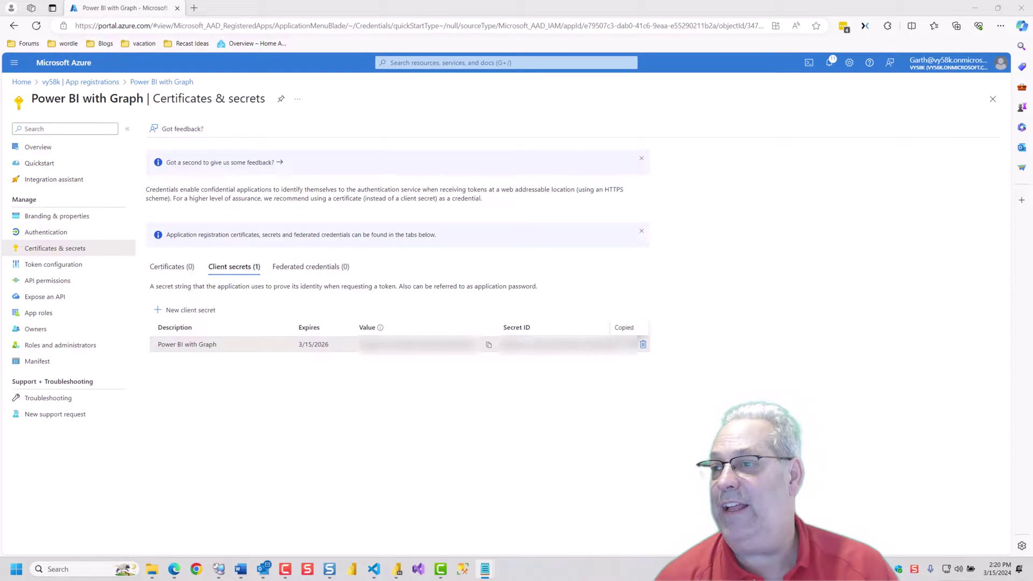